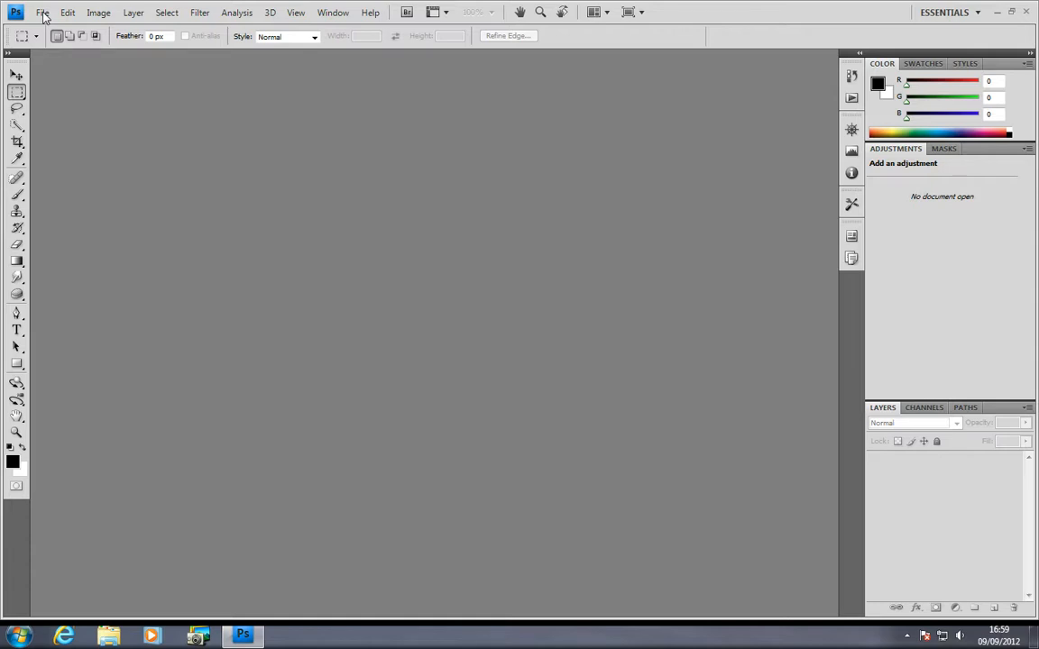
Open the Blue tit raw photo from the Images for tutorials folder.
left_click(43, 14)
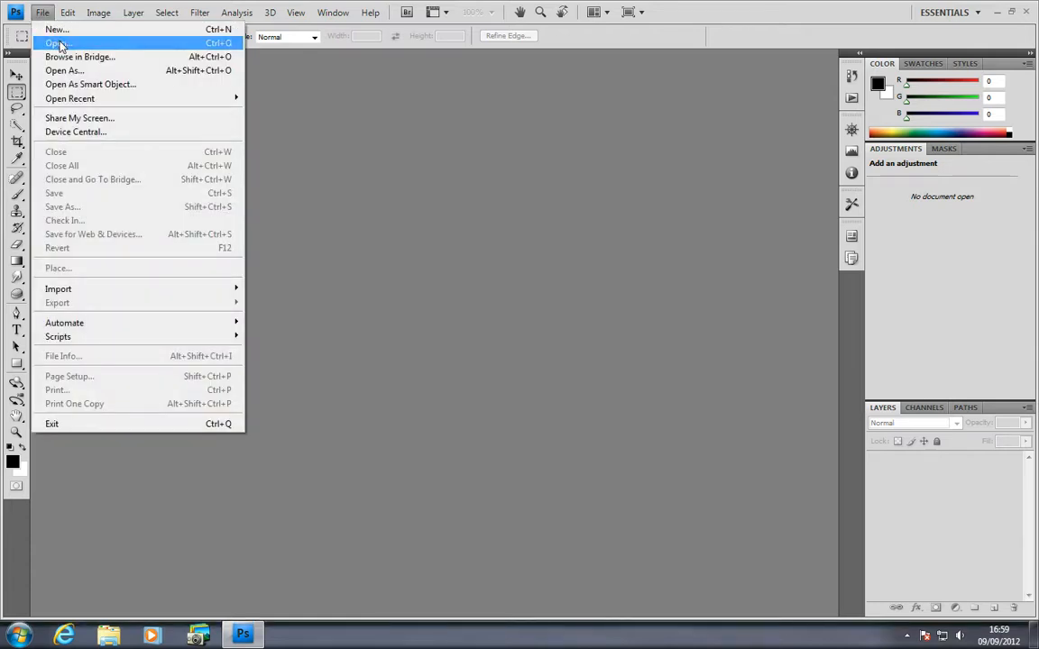
left_click(56, 43)
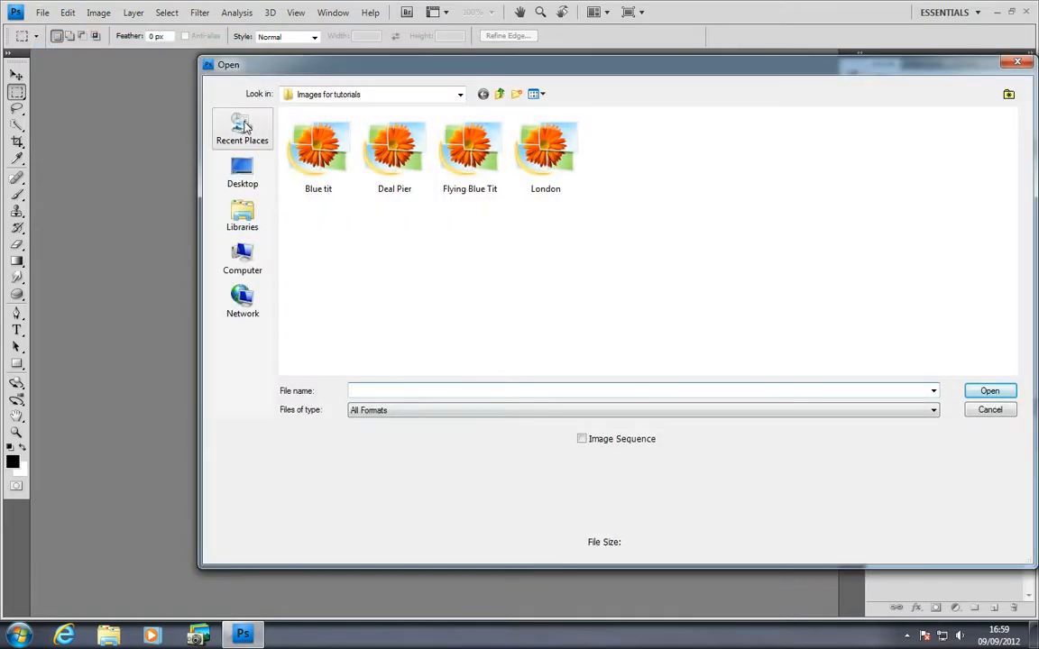
left_click(500, 94)
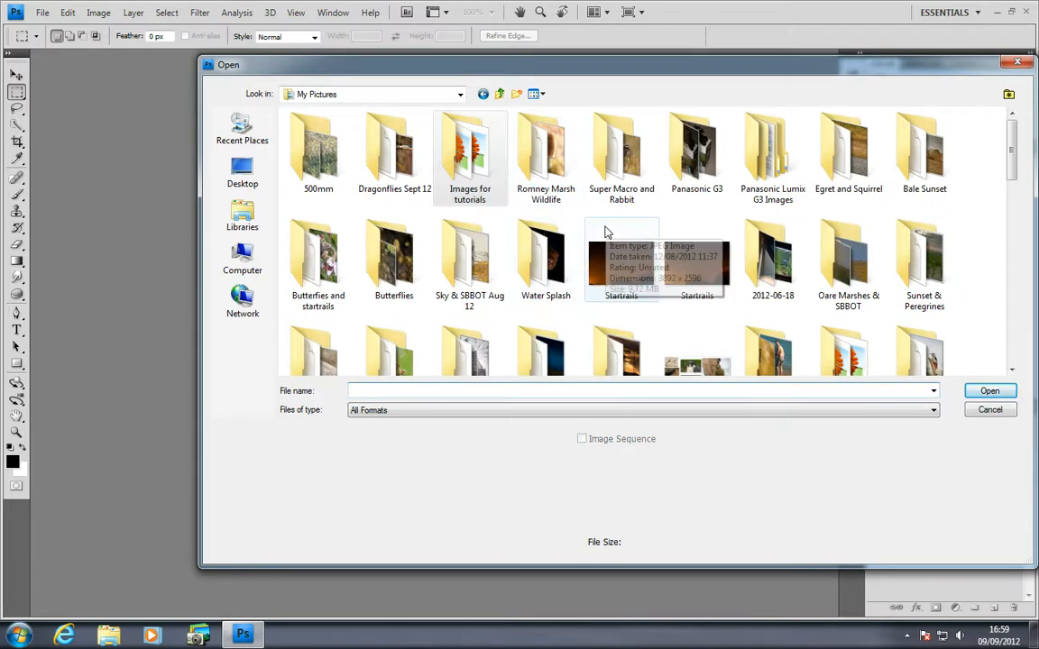
double_click(469, 160)
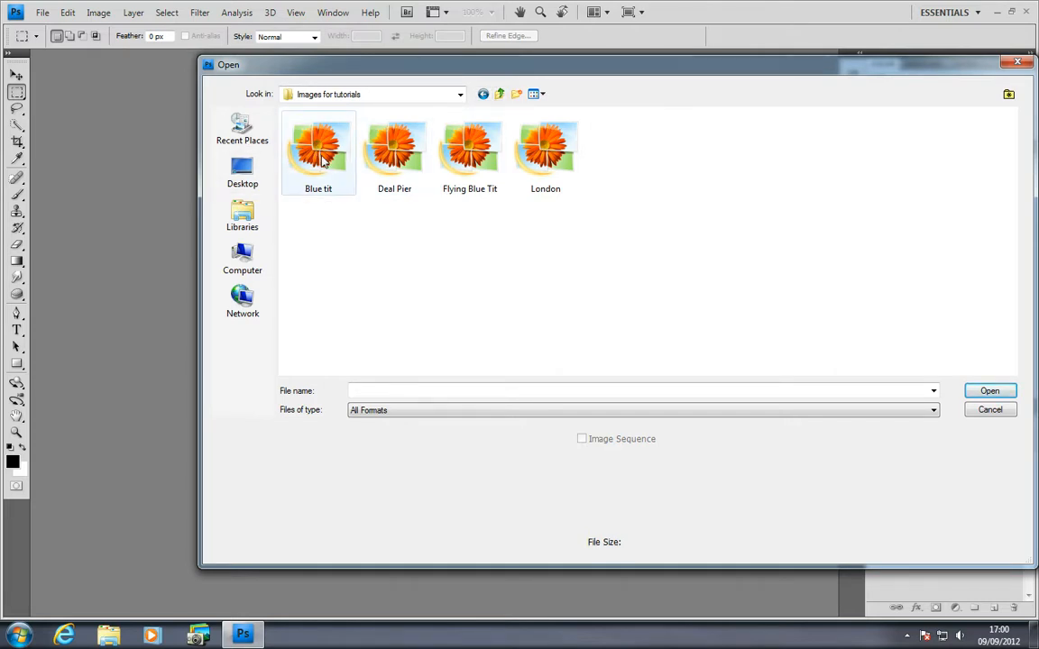
double_click(320, 155)
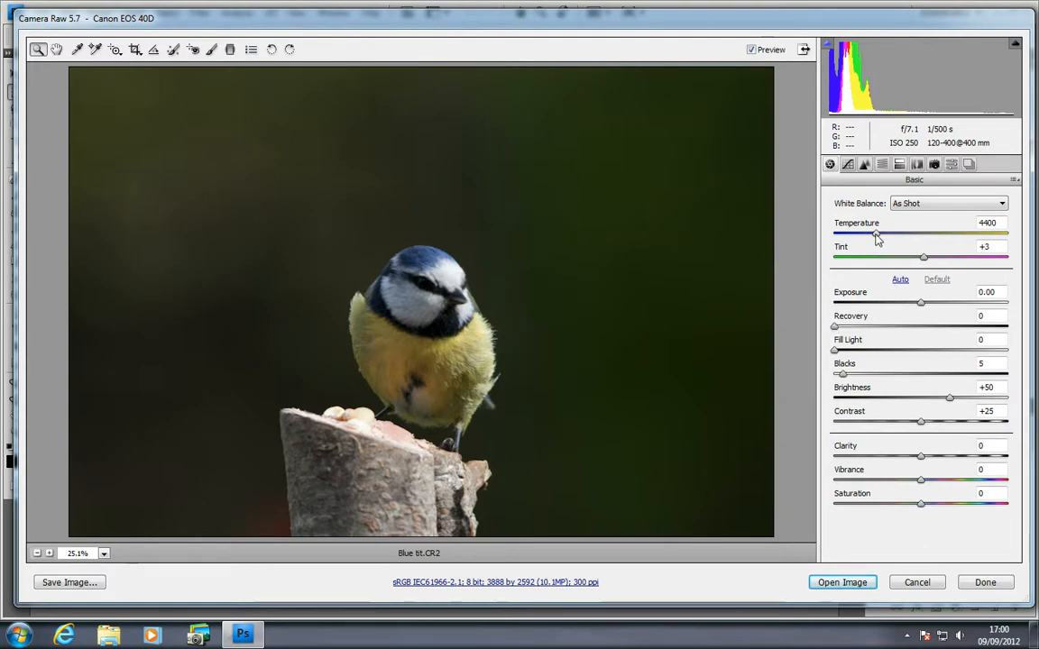
Warm the photo's white balance to a temperature of 5500 and raise the exposure to +0.85.
left_click_drag(876, 237, 896, 236)
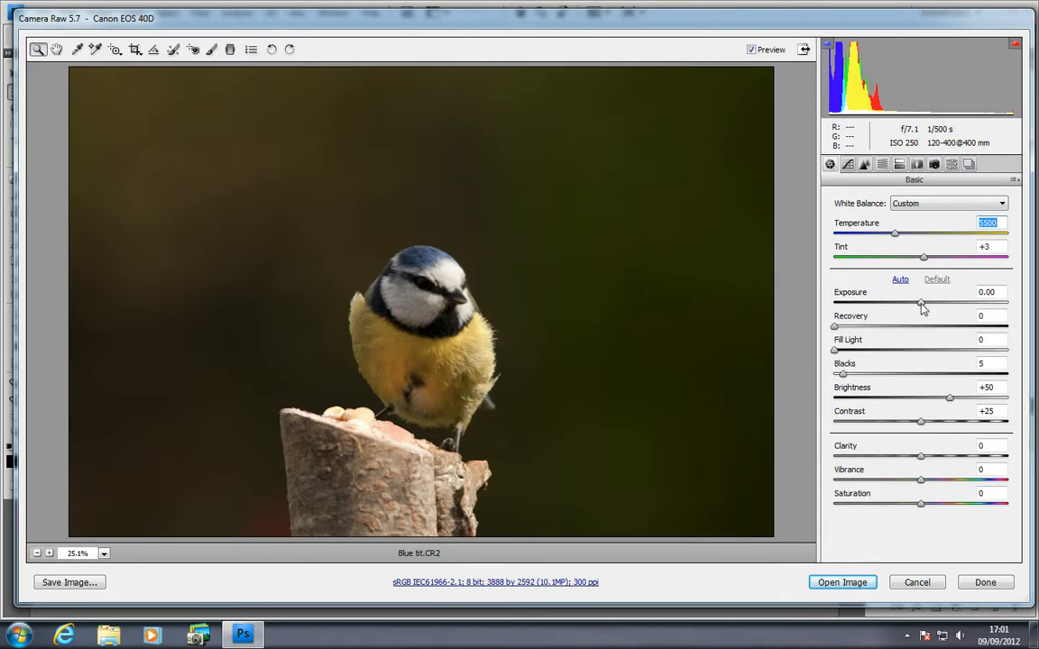
left_click_drag(921, 309, 941, 309)
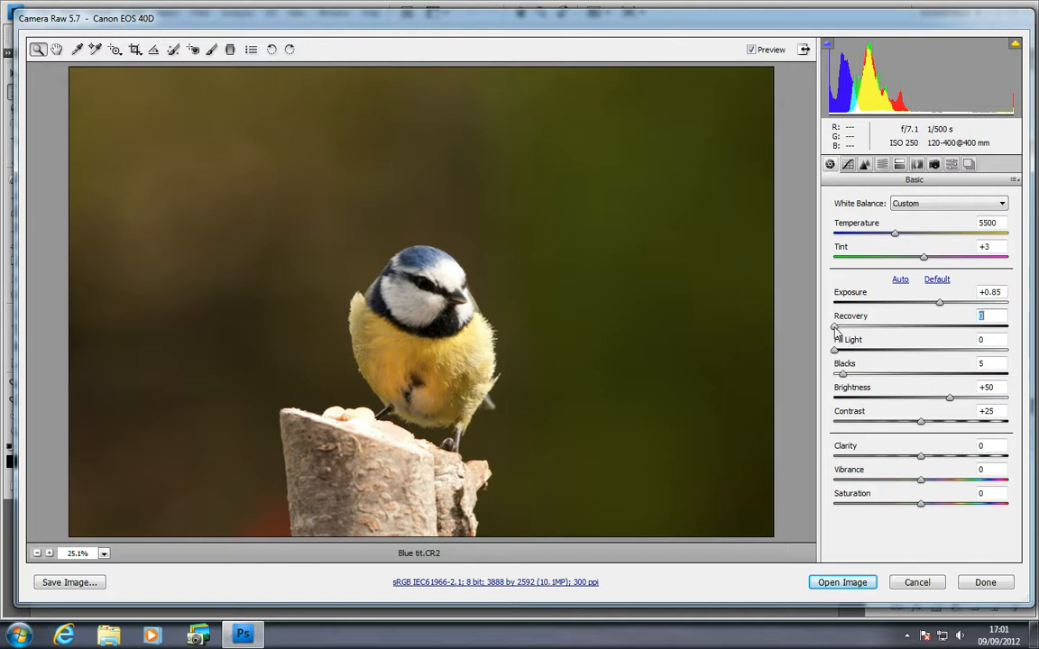
Set the highlight Recovery to 75 and the Fill Light to 5.
left_click_drag(835, 327, 965, 333)
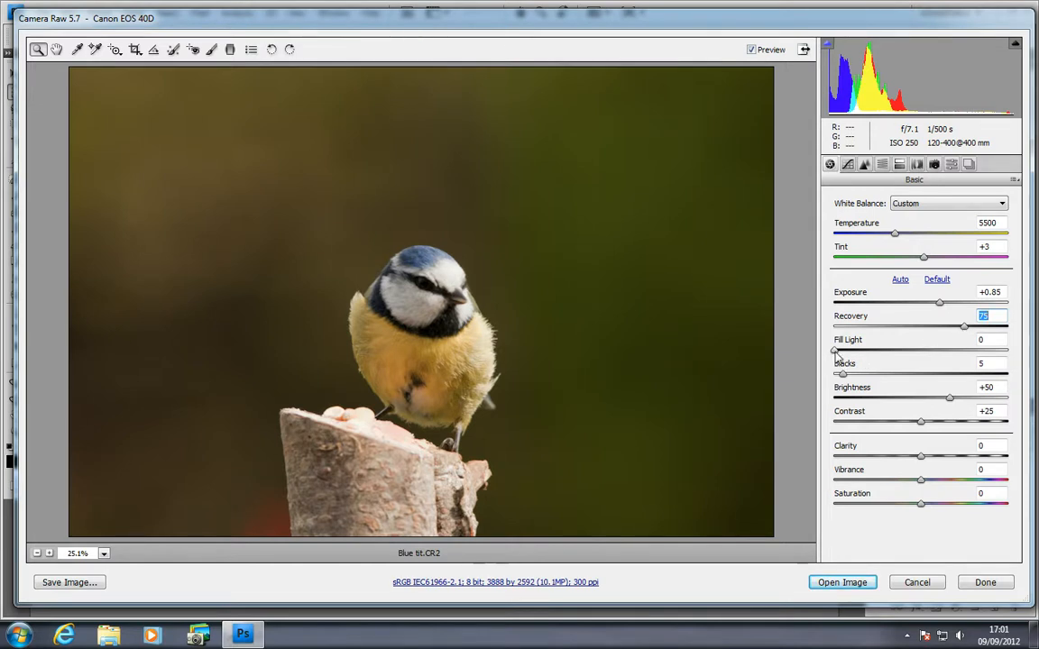
mouse_move(836, 351)
left_mouse_down()
mouse_move(865, 359)
mouse_move(831, 358)
left_mouse_up()
left_click_drag(836, 355, 845, 357)
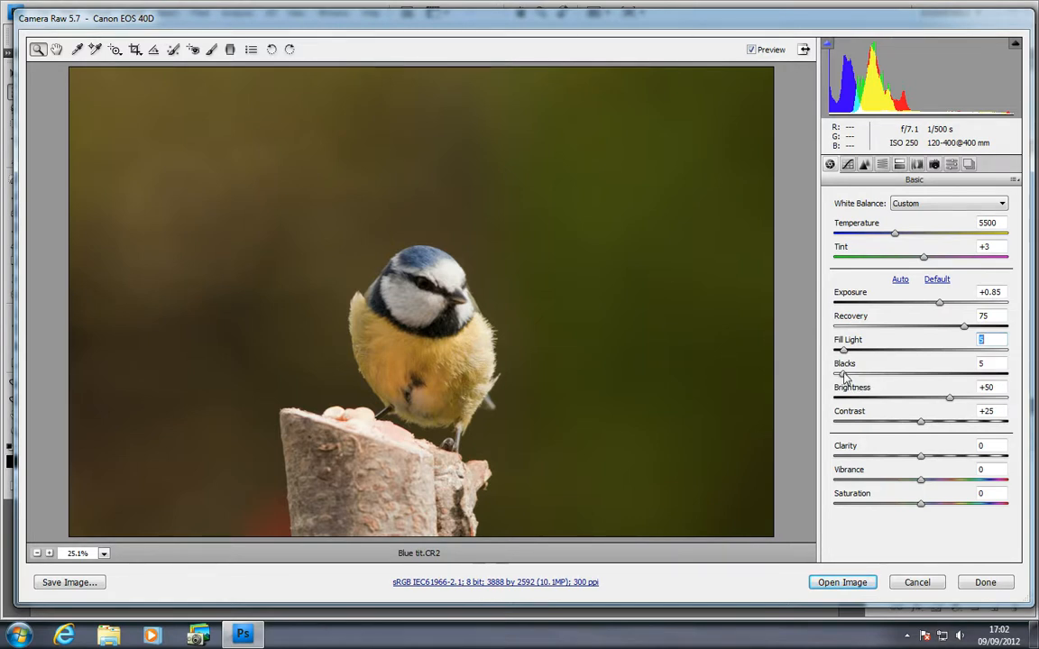
Try stronger and weaker Blacks on the photo, settling on a value of 3.
left_click(843, 374)
left_click_drag(844, 377, 857, 379)
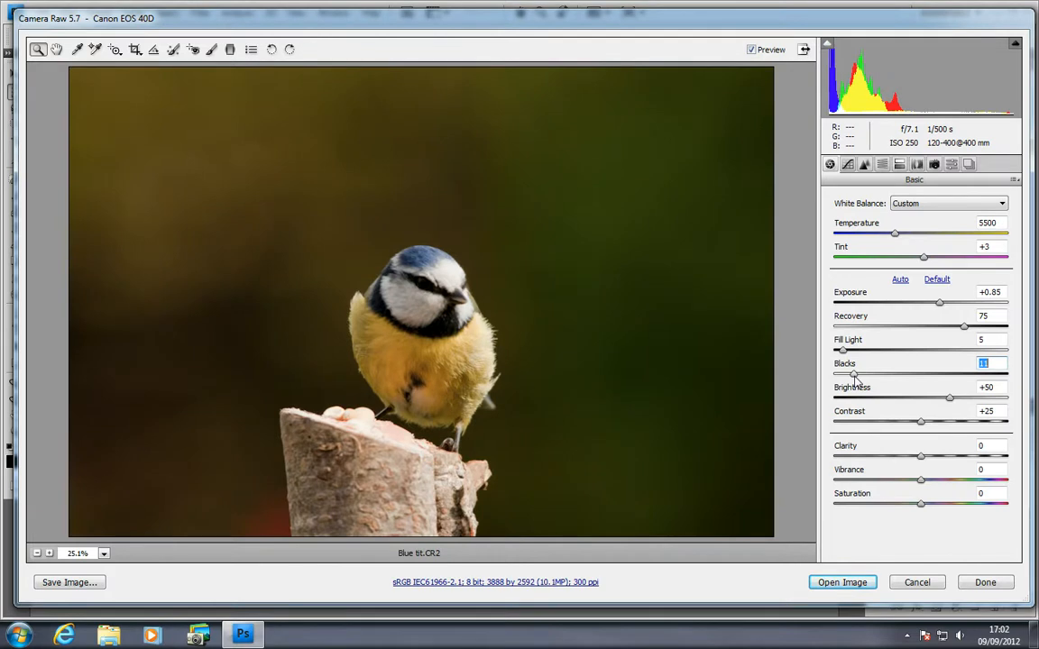
left_click_drag(856, 379, 843, 379)
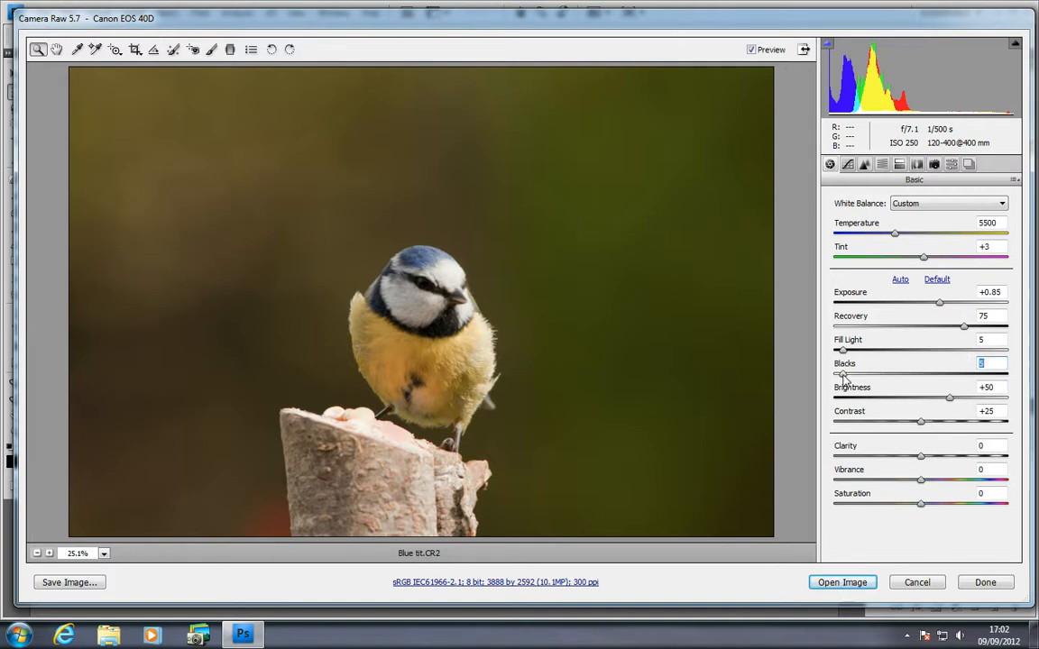
left_click_drag(844, 377, 836, 377)
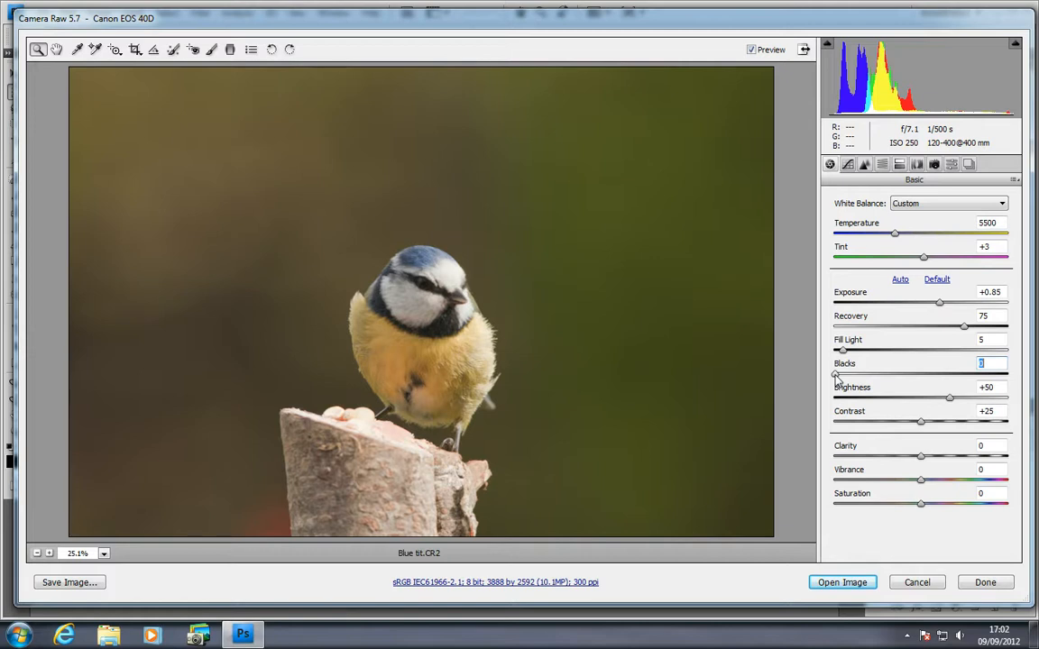
left_click_drag(836, 377, 841, 378)
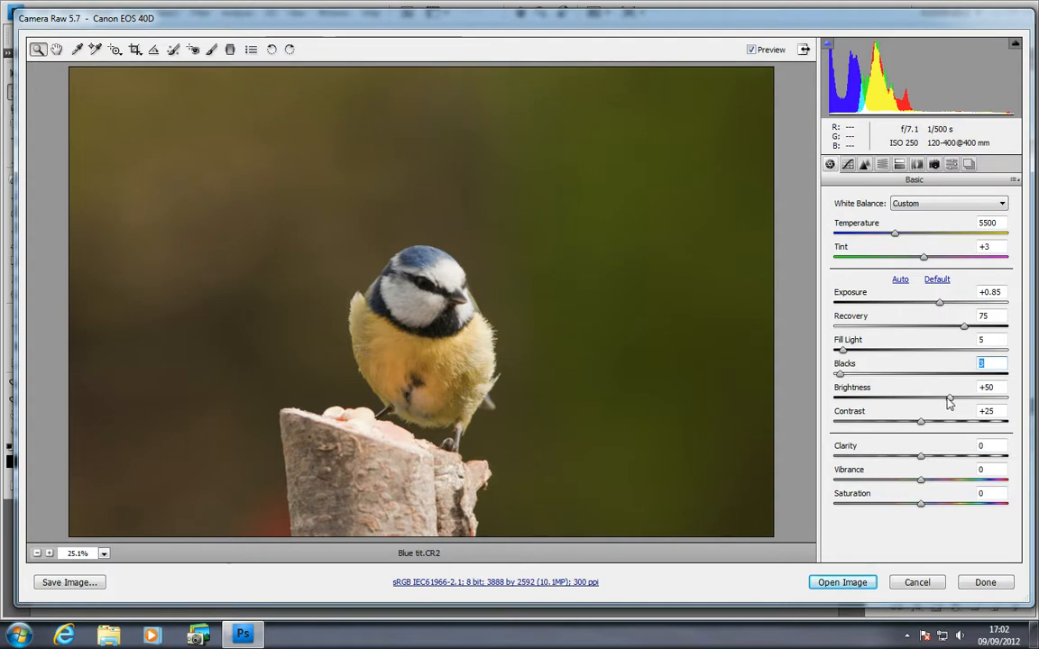
Try darker and lighter Brightness settings, settling on +64.
key("Tab")
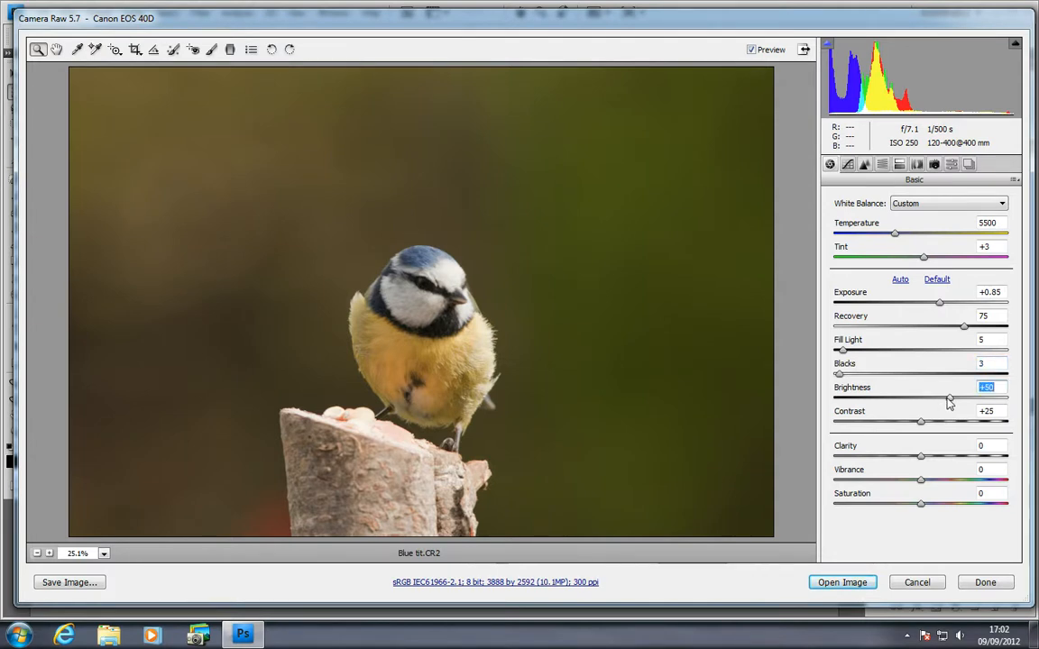
left_click_drag(949, 403, 941, 405)
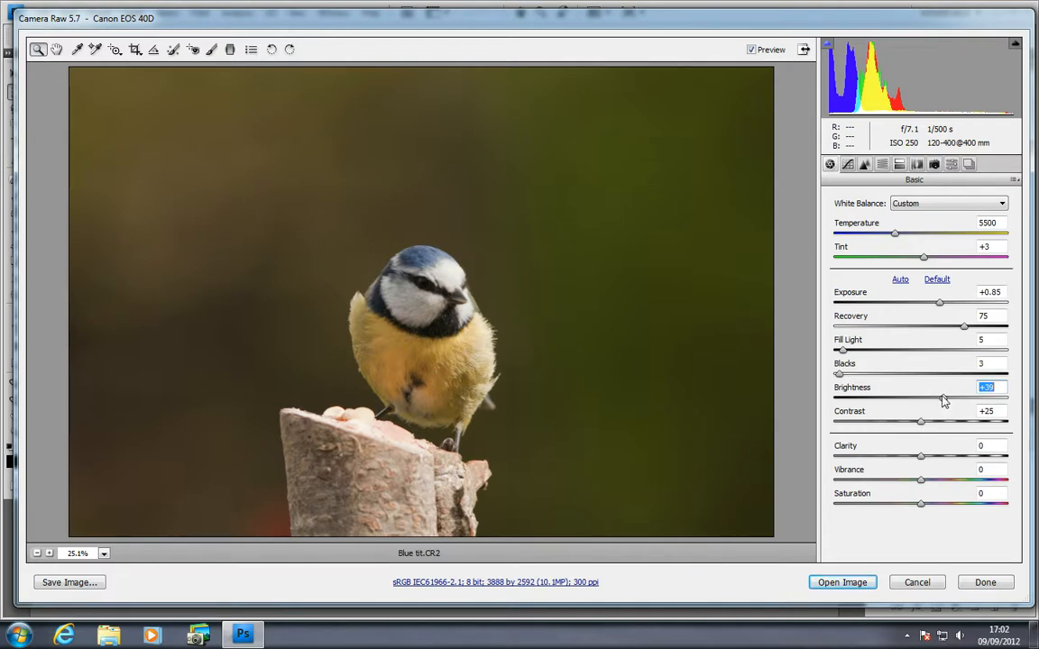
mouse_move(943, 400)
left_mouse_down()
mouse_move(968, 401)
mouse_move(958, 402)
left_mouse_up()
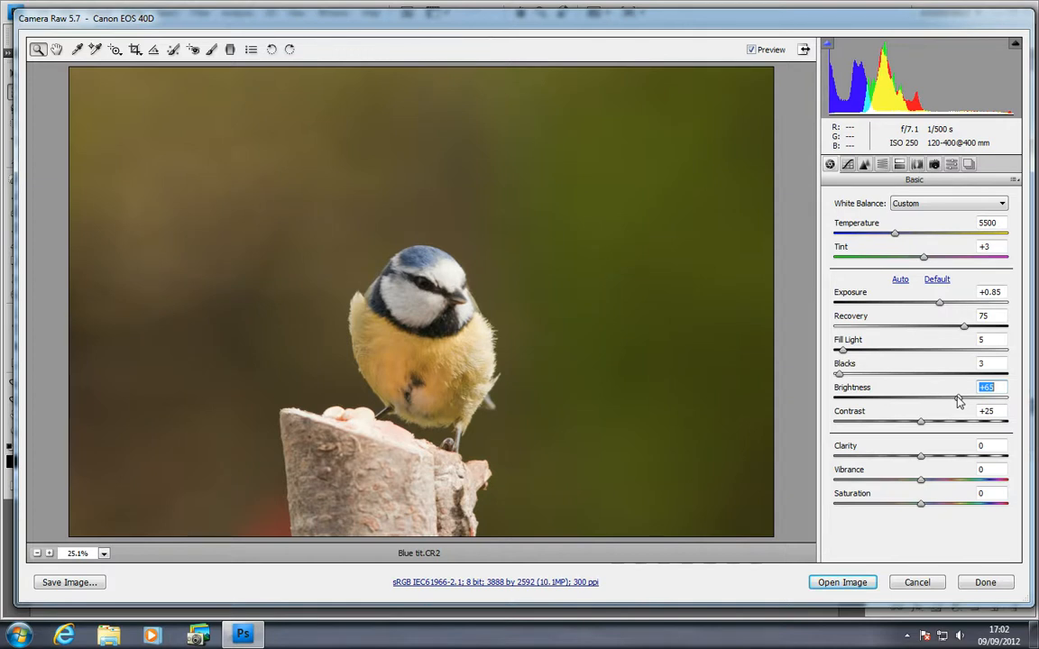
key("Down")
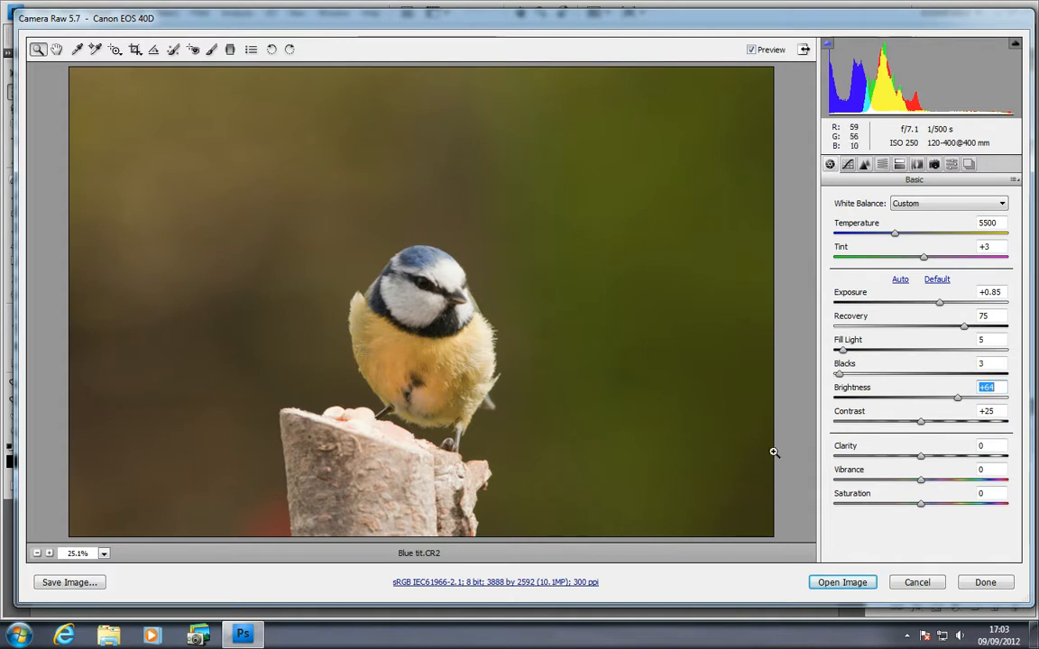
Increase the photo's Contrast to +53 and its Clarity to +21.
left_click_drag(922, 425, 955, 426)
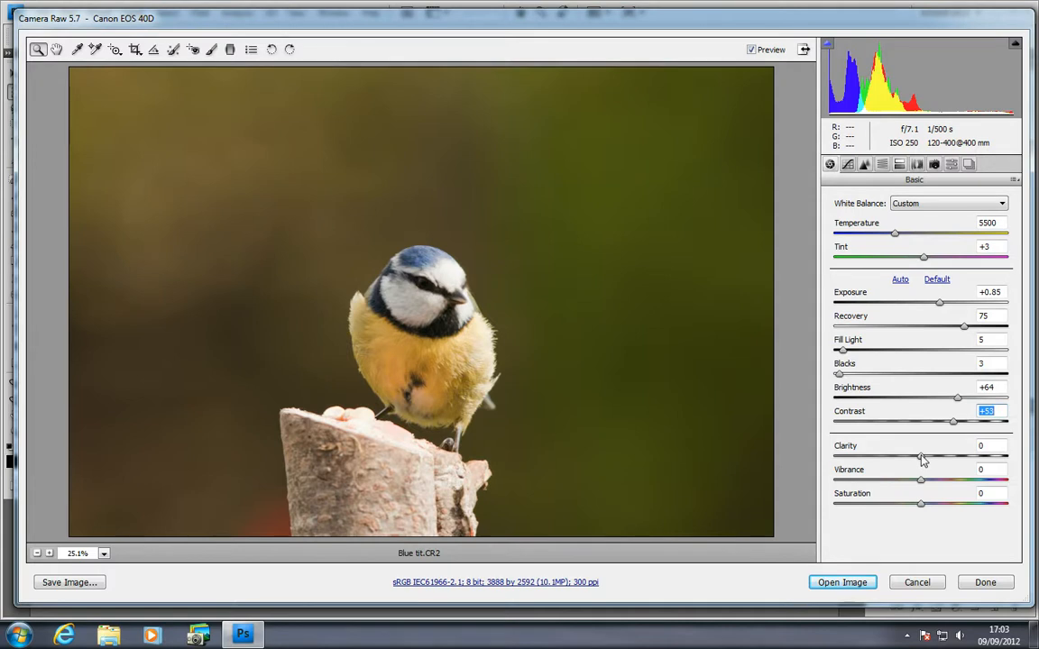
left_click_drag(921, 460, 907, 464)
left_click_drag(902, 457, 940, 458)
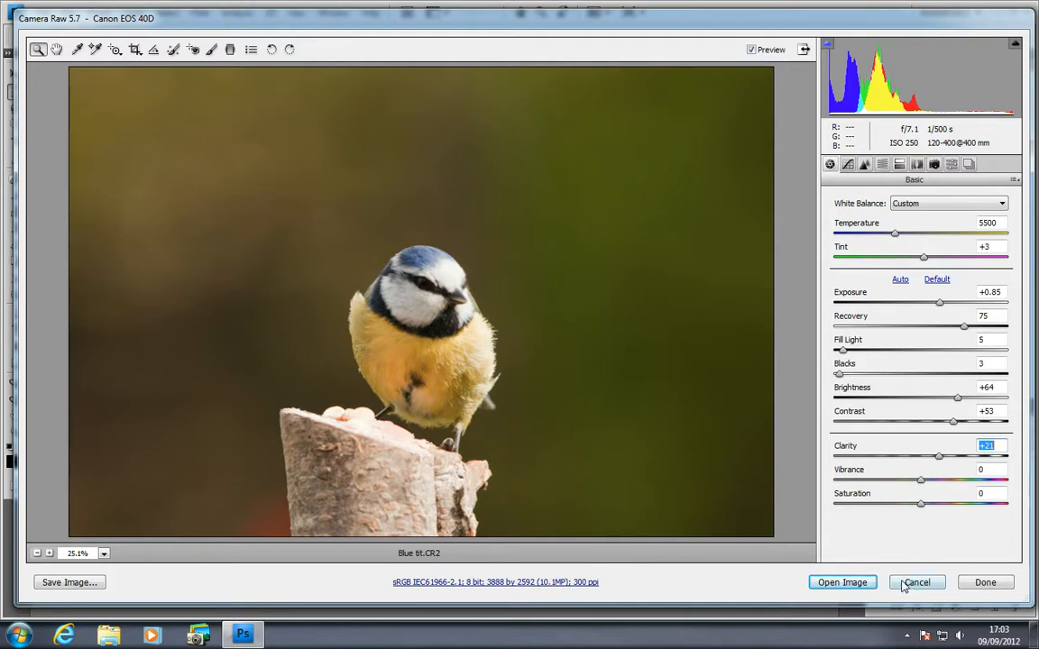
Boost the colours slightly with Vibrance at +5 and Saturation at +3.
key("Tab")
key("Up")
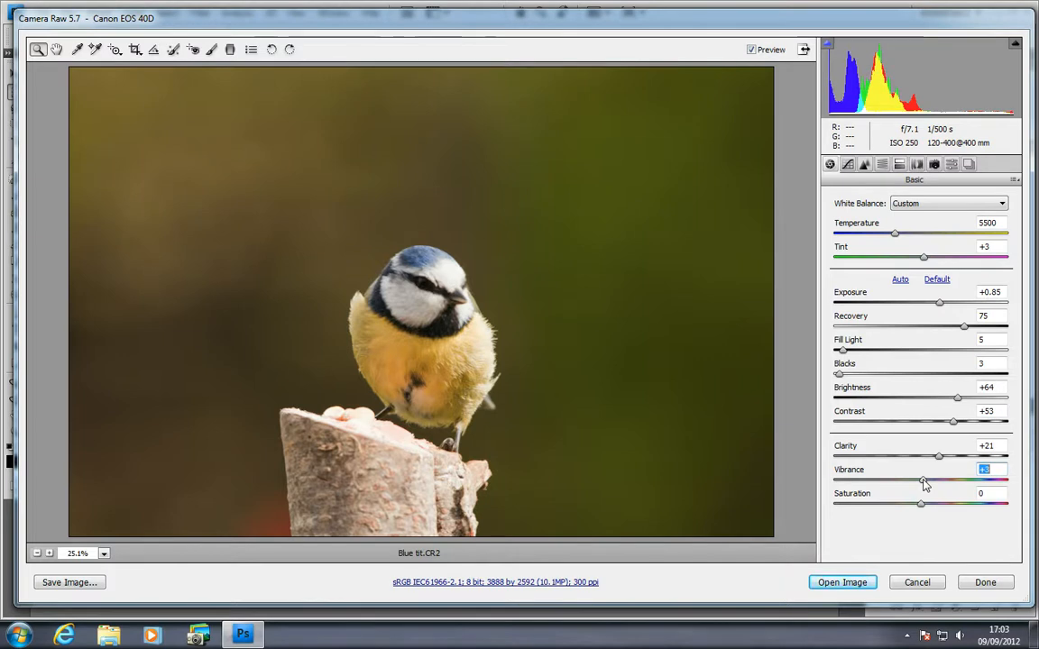
left_click_drag(924, 479, 926, 485)
left_click_drag(921, 507, 937, 509)
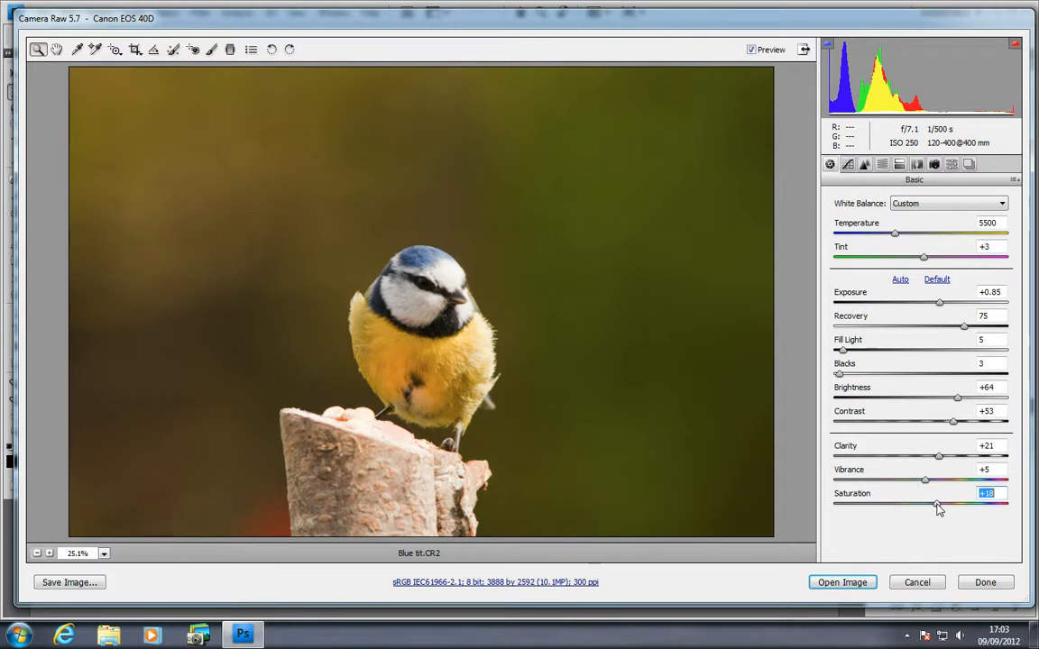
left_click_drag(937, 509, 924, 510)
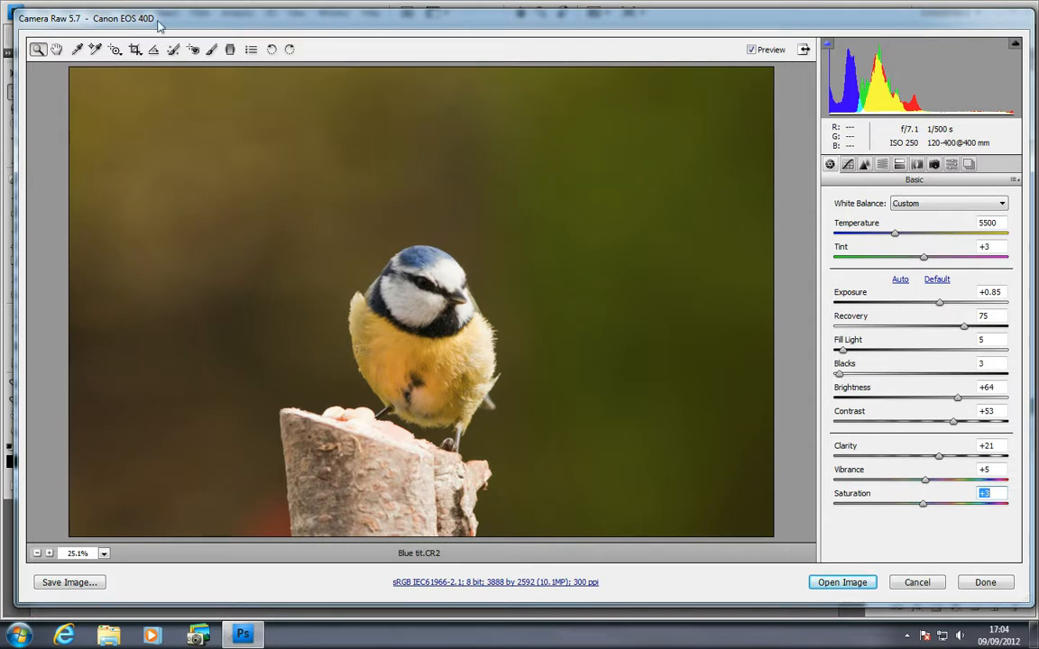
Draw a crop frame and extend it over nearly the whole photo, about 3888 by 2584 pixels, and open the adjusted image for editing.
left_click(135, 50)
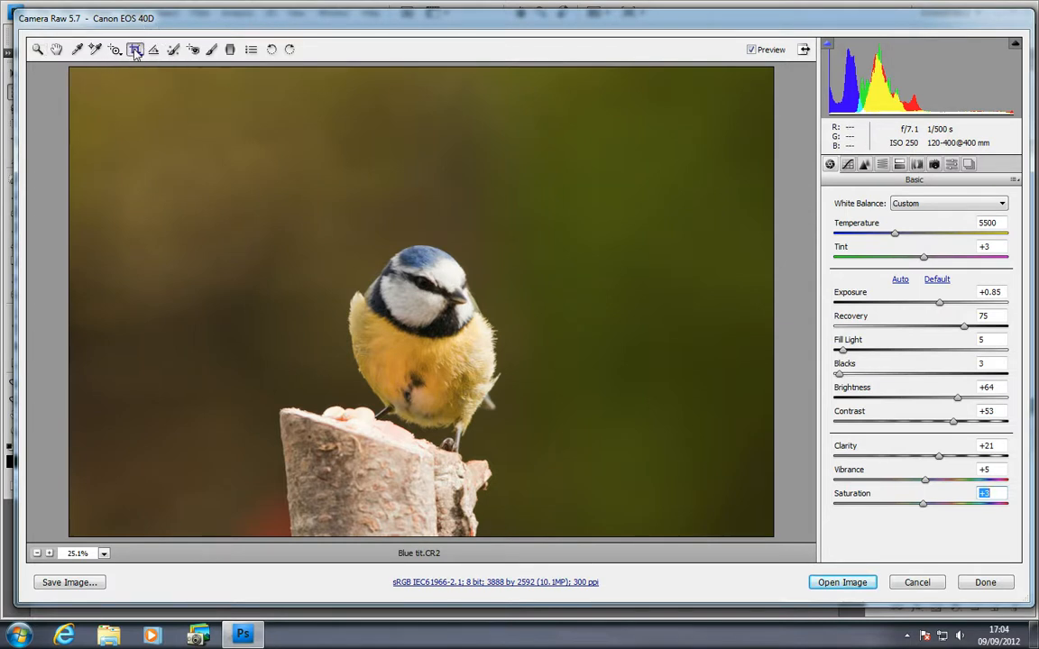
left_click_drag(180, 106, 568, 534)
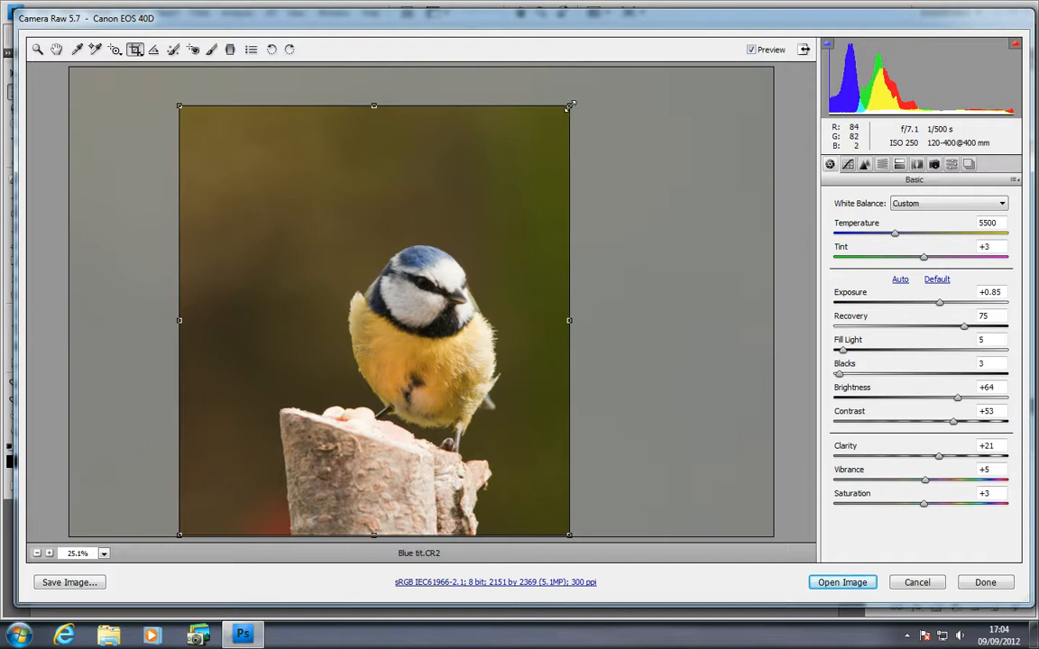
left_click_drag(569, 106, 773, 67)
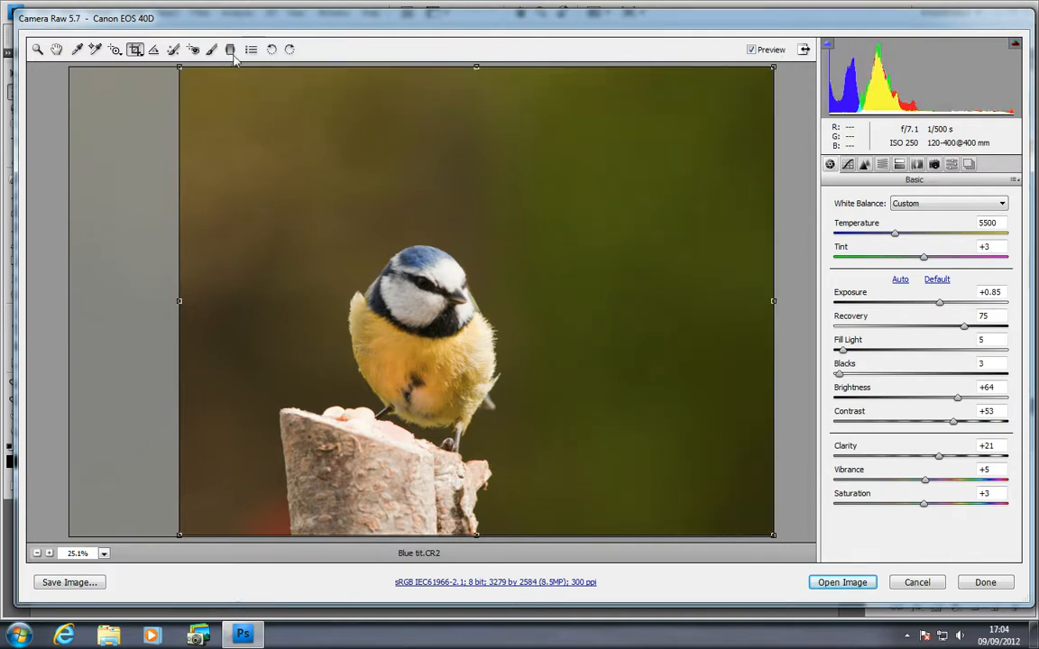
left_click_drag(180, 302, 70, 301)
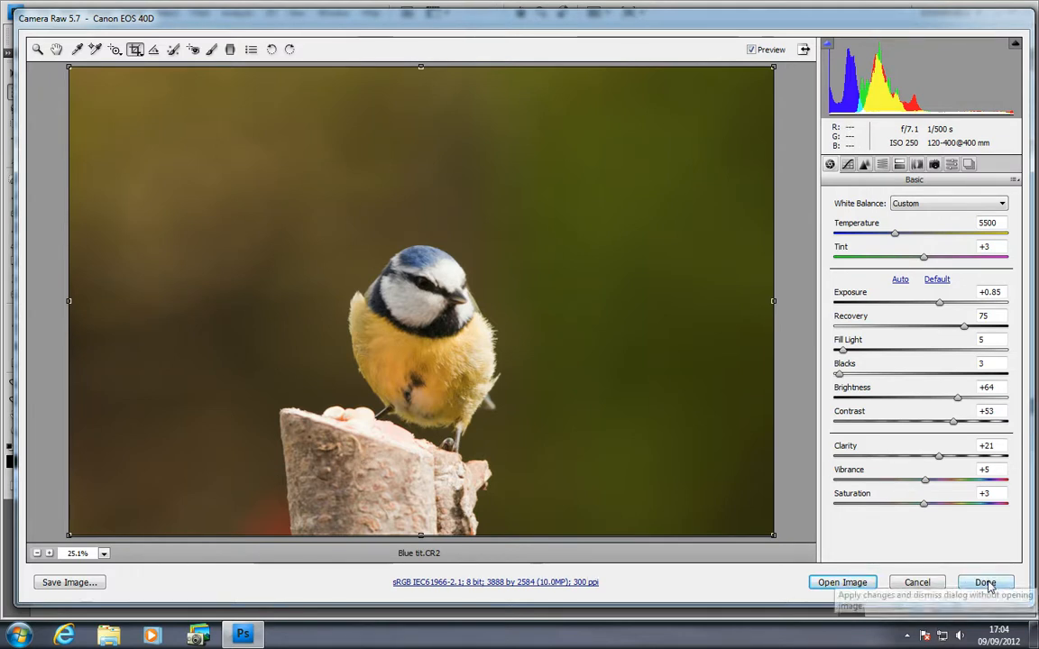
left_click(841, 583)
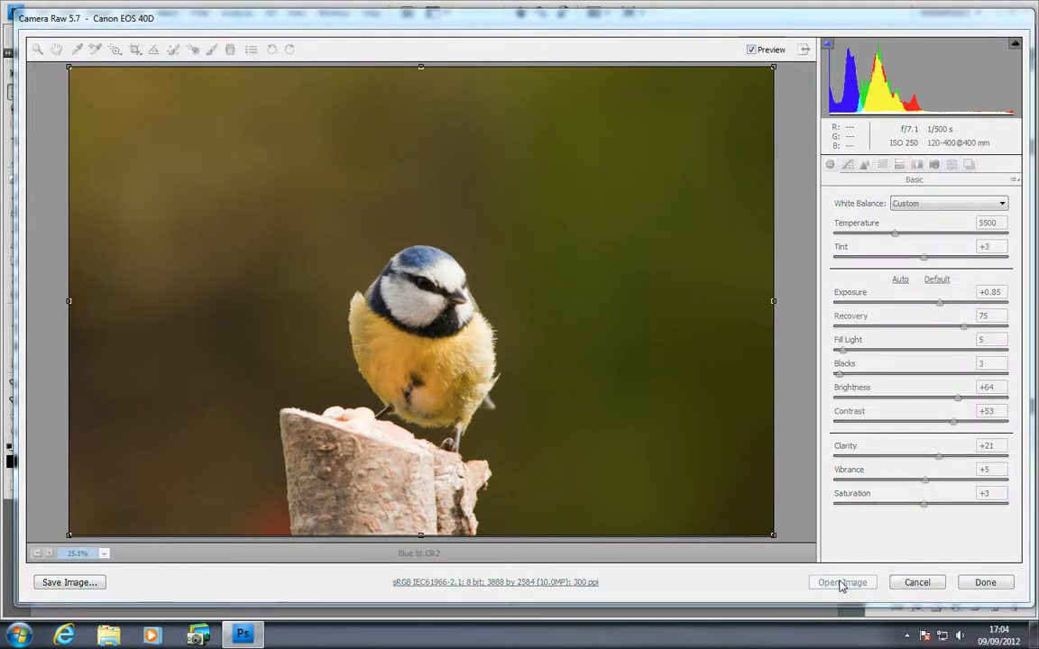